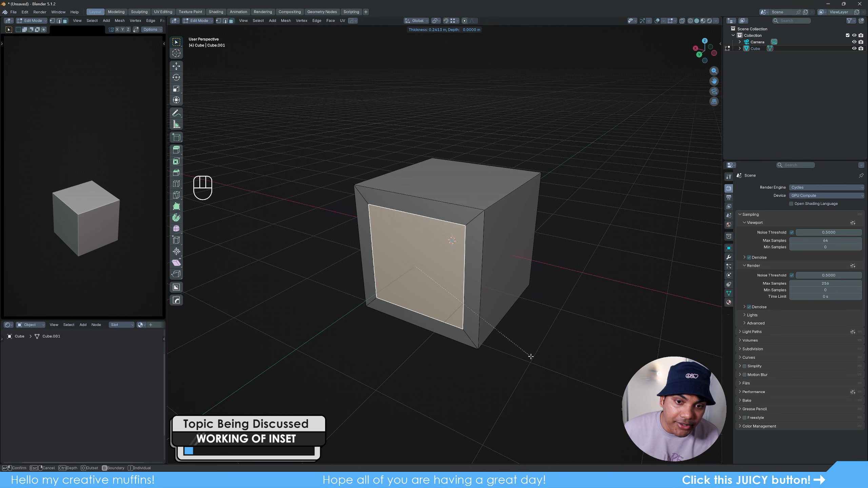
Step: Inset the cube's front face by about 0.24 m
{"action": "left_click", "coordinate": [530, 357]}
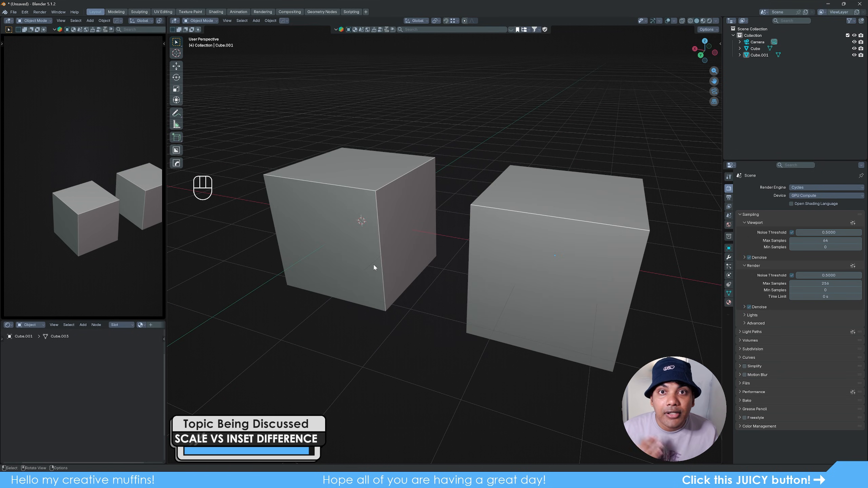
Step: Scale the left cube's front face down to about half its size
{"action": "left_click", "coordinate": [374, 268]}
{"action": "key", "text": "Tab"}
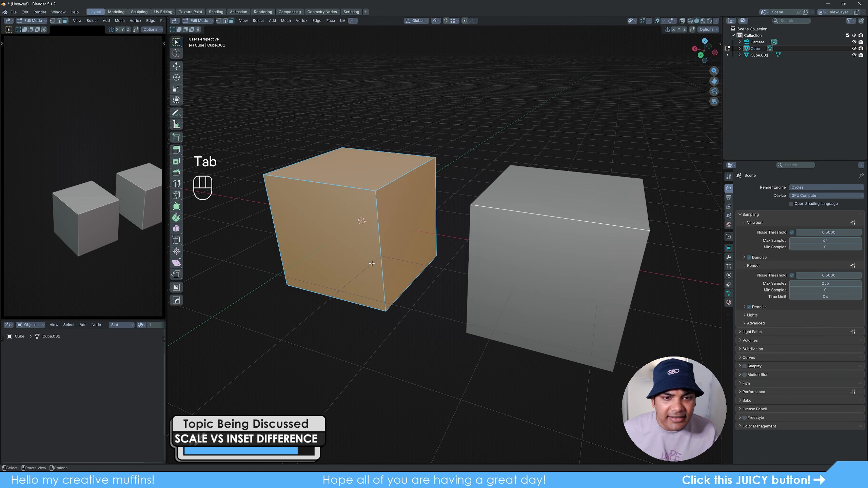
{"action": "key", "text": "3"}
{"action": "left_click", "coordinate": [329, 243]}
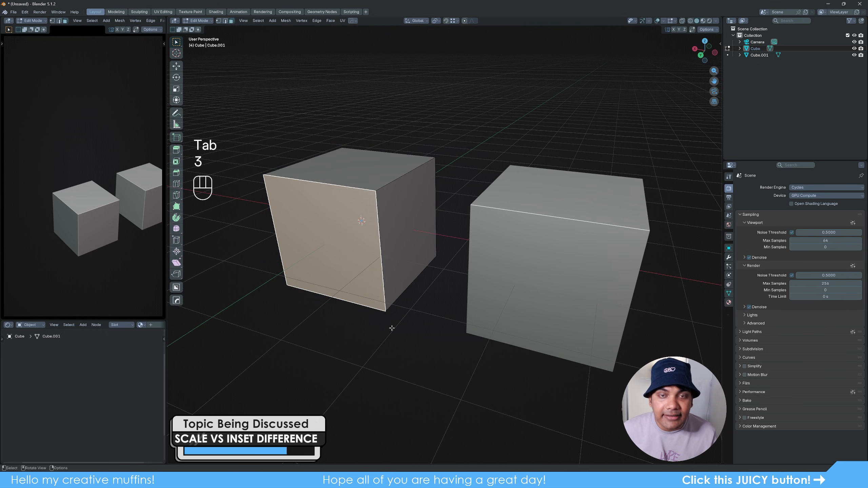
{"action": "key", "text": "s"}
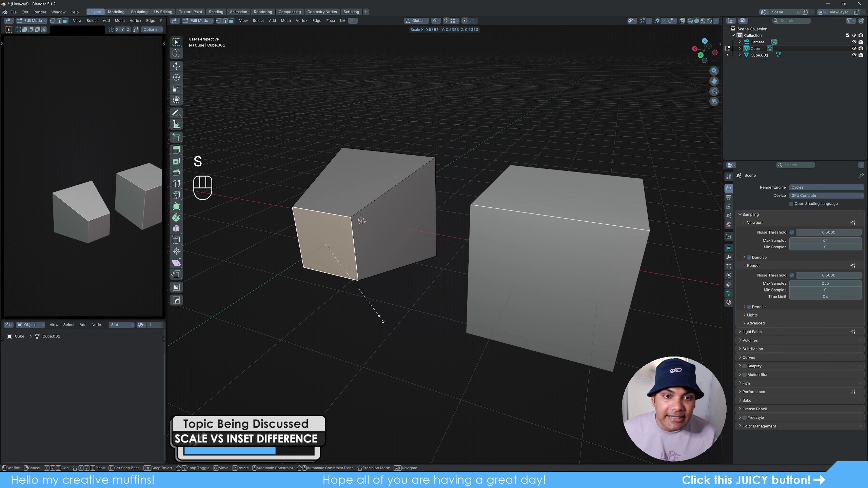
{"action": "left_click", "coordinate": [375, 314]}
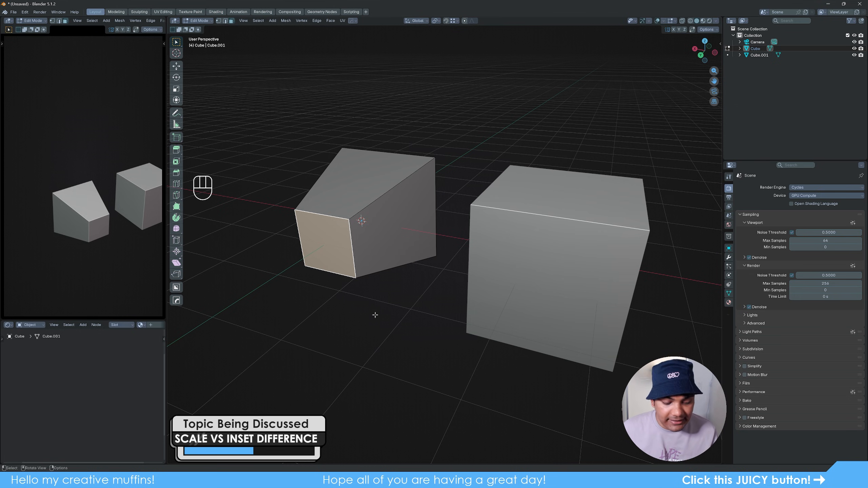
Step: Inset the right cube's front face by about 0.34 m
{"action": "key", "text": "Tab"}
{"action": "left_click", "coordinate": [539, 262]}
{"action": "key", "text": "Tab"}
{"action": "left_click", "coordinate": [545, 276]}
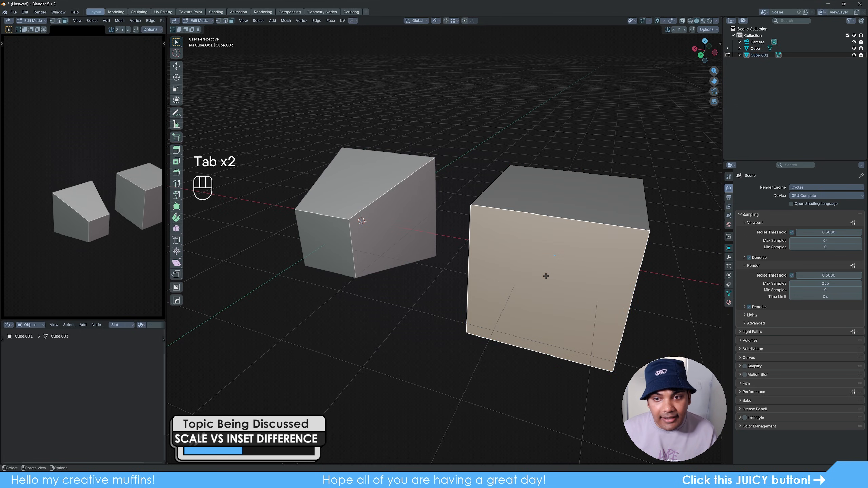
{"action": "key", "text": "i"}
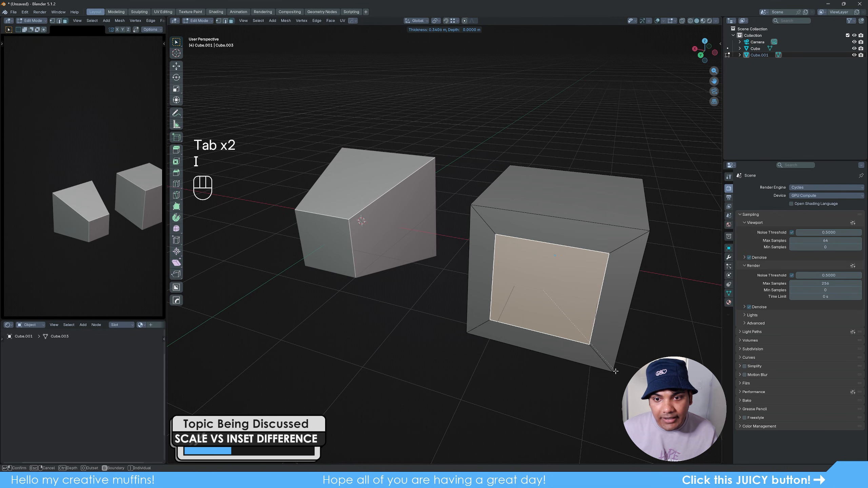
{"action": "left_click", "coordinate": [611, 374]}
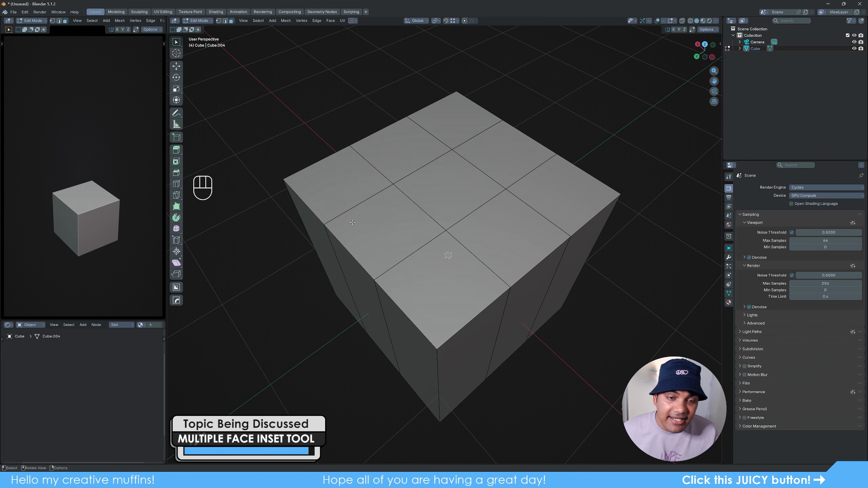
Step: Inset all nine top faces of the subdivided cube individually, with a thickness of about 0.08 m
{"action": "left_click", "coordinate": [357, 184], "text": "shift"}
{"action": "left_click", "coordinate": [394, 223], "text": "shift"}
{"action": "left_click", "coordinate": [441, 289], "text": "shift"}
{"action": "left_click", "coordinate": [498, 235], "text": "shift"}
{"action": "left_click", "coordinate": [560, 195], "text": "shift"}
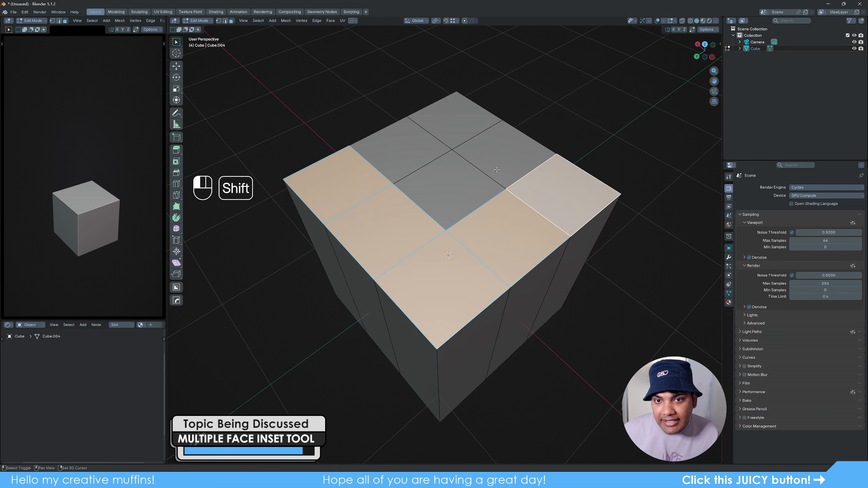
{"action": "left_click", "coordinate": [497, 170], "text": "shift"}
{"action": "left_click", "coordinate": [454, 120], "text": "shift"}
{"action": "left_click", "coordinate": [425, 164], "text": "shift"}
{"action": "left_click", "coordinate": [447, 190], "text": "shift"}
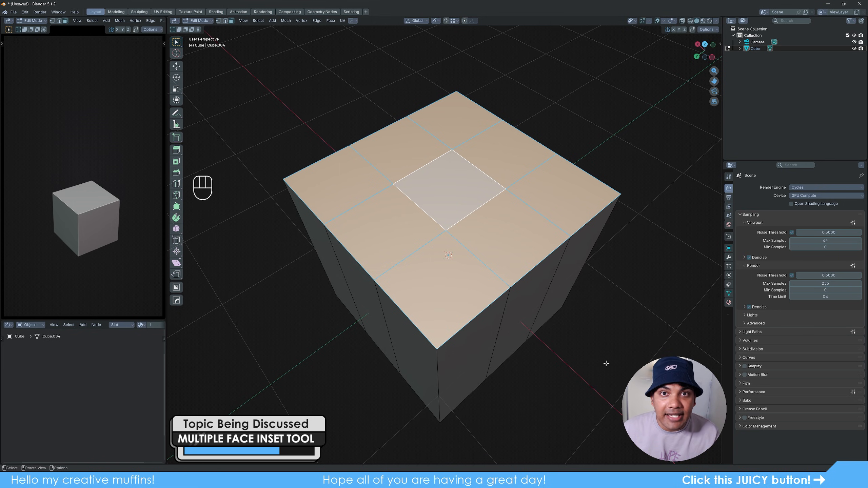
{"action": "key", "text": "i"}
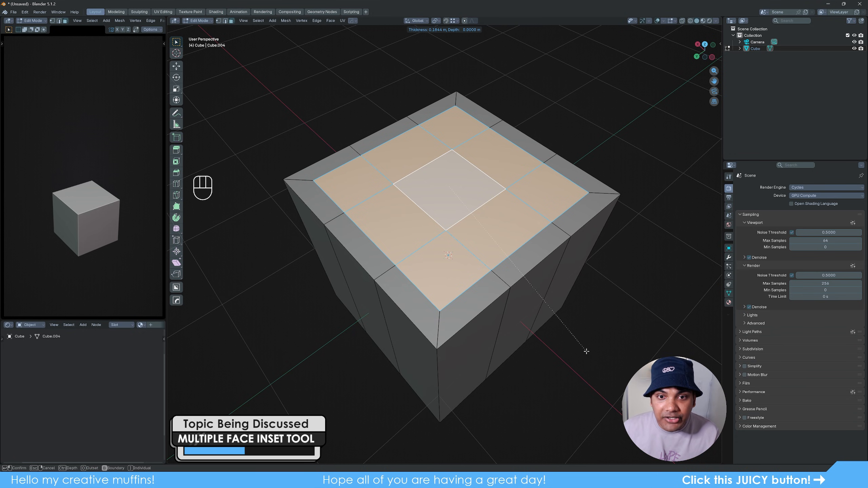
{"action": "key", "text": "i"}
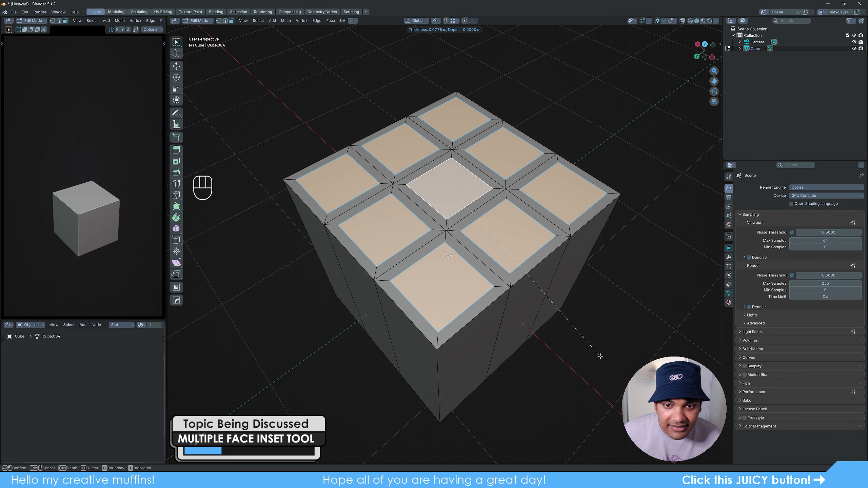
{"action": "left_click", "coordinate": [599, 357]}
Step: Raise the nine inset top faces along the Z axis and return to Object Mode
{"action": "middle_click_drag", "start_coordinate": [599, 357], "coordinate": [598, 346]}
{"action": "key", "text": "g"}
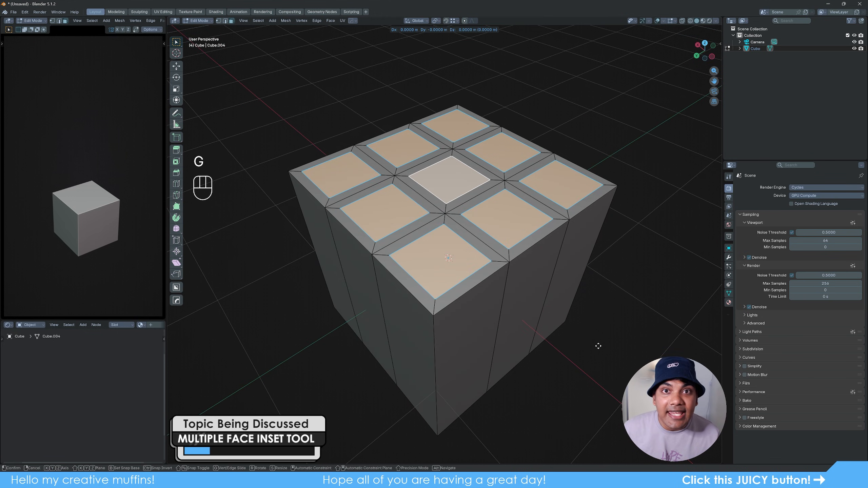
{"action": "key", "text": "z"}
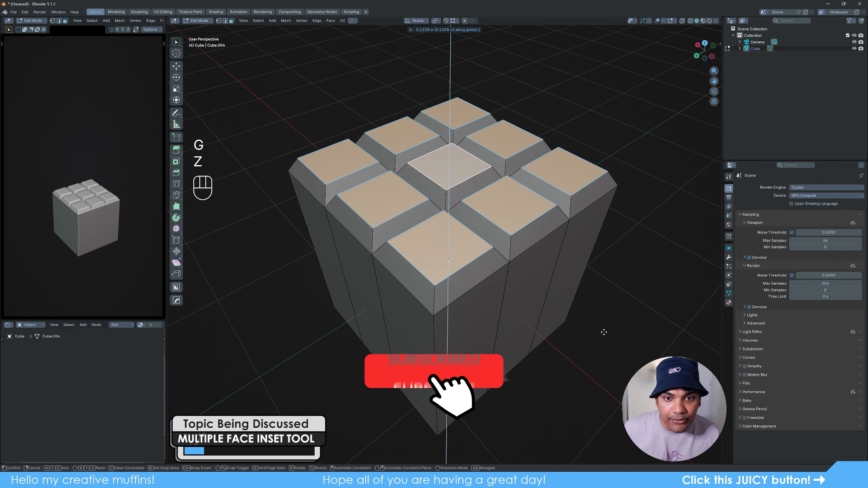
{"action": "left_click", "coordinate": [605, 326]}
{"action": "middle_click_drag", "start_coordinate": [605, 326], "coordinate": [499, 325]}
{"action": "key", "text": "Tab"}
{"action": "scroll", "coordinate": [85, 235], "scroll_direction": "up", "scroll_amount": 2}
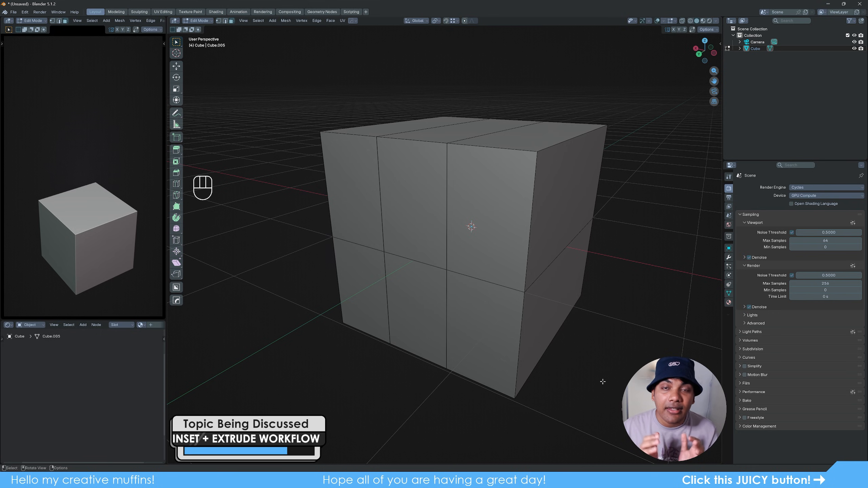
Step: Inset the six front faces of the cube individually, with a thickness of about 0.06 m
{"action": "left_click", "coordinate": [356, 191]}
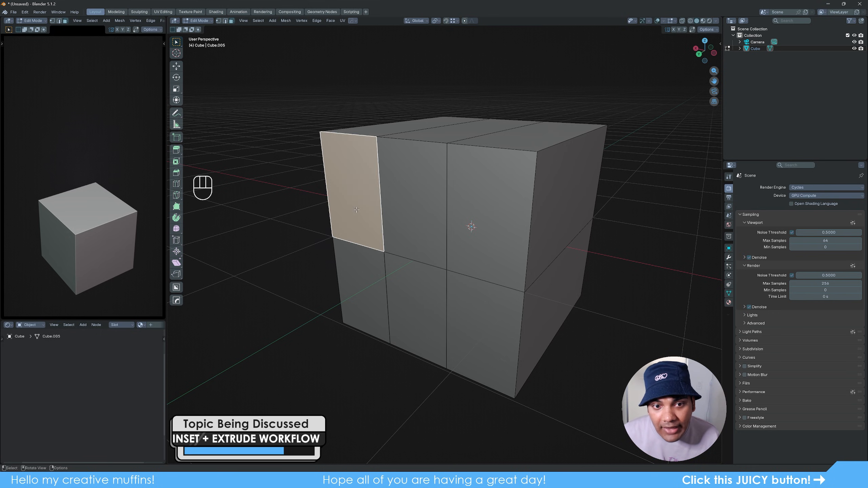
{"action": "left_click", "coordinate": [413, 205], "text": "shift"}
{"action": "left_click", "coordinate": [487, 231], "text": "shift"}
{"action": "left_click", "coordinate": [485, 328], "text": "shift"}
{"action": "left_click", "coordinate": [405, 319], "text": "shift"}
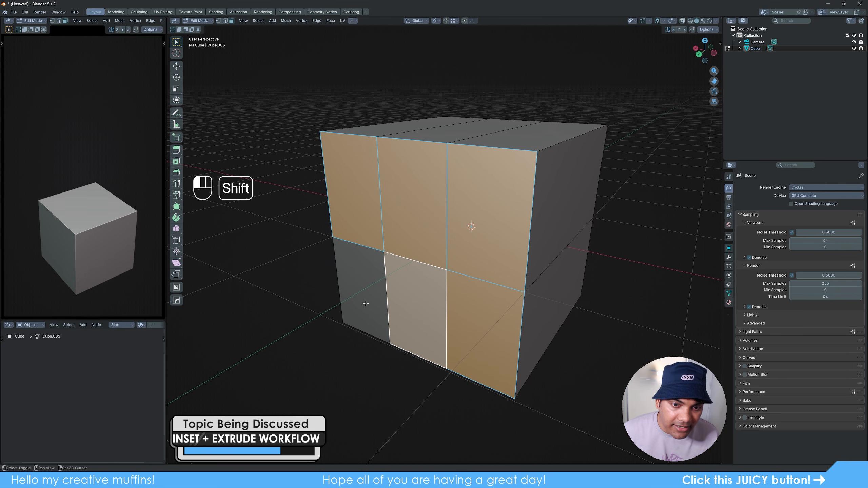
{"action": "left_click", "coordinate": [362, 291], "text": "shift"}
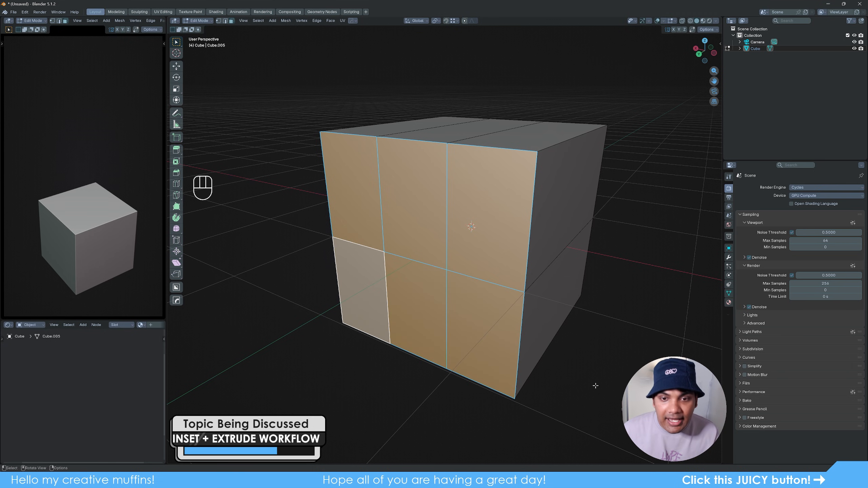
{"action": "key", "text": "i"}
{"action": "key", "text": "i"}
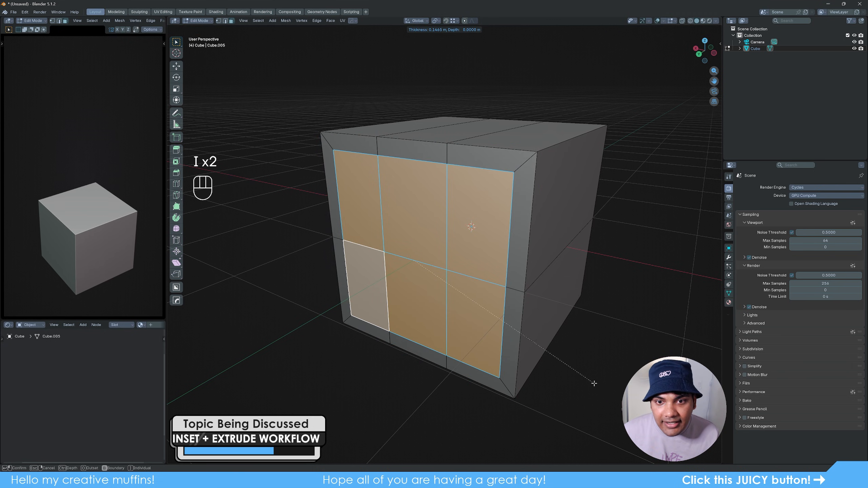
{"action": "key", "text": "i"}
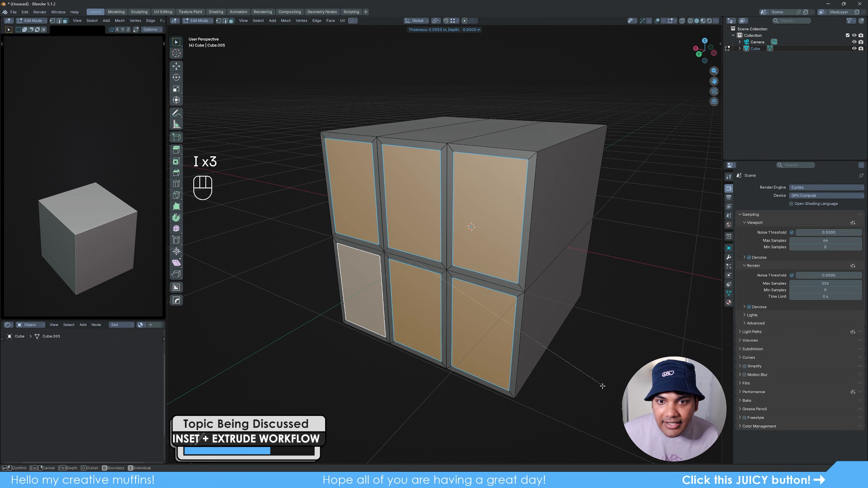
{"action": "left_click", "coordinate": [481, 307]}
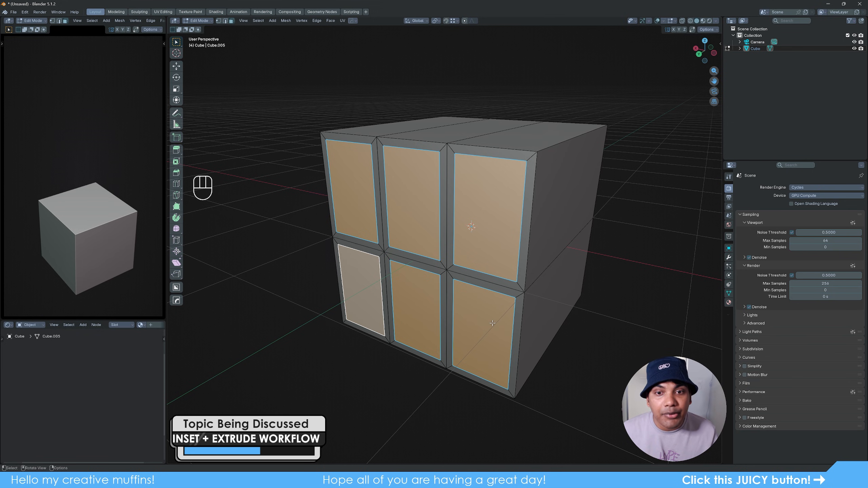
Step: Extrude the six inset front faces about 0.1 m inward and inset them again by about 0.03 m
{"action": "key", "text": "e"}
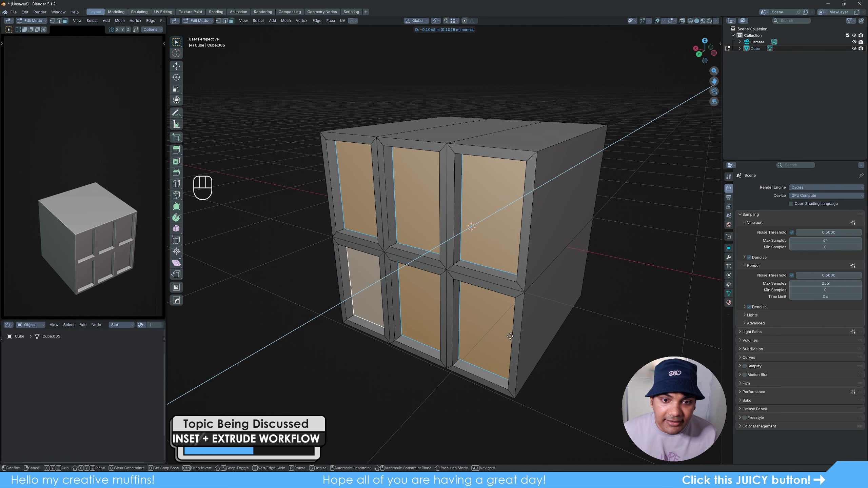
{"action": "left_click", "coordinate": [511, 335]}
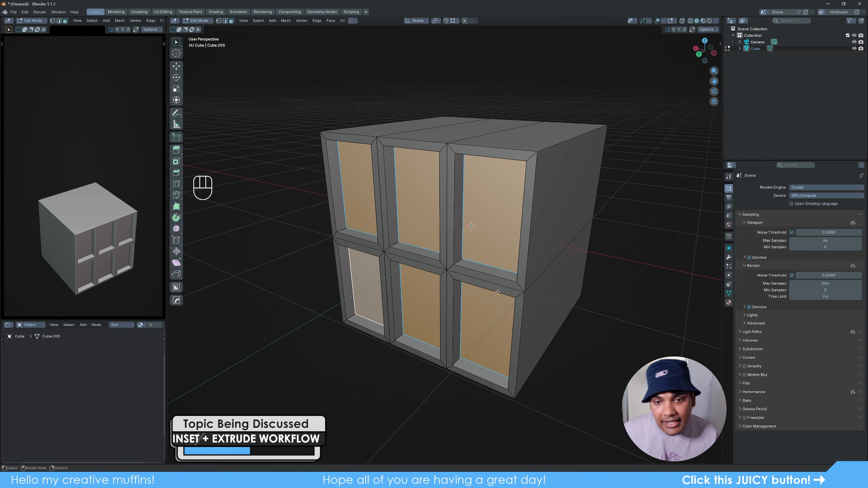
{"action": "middle_click_drag", "start_coordinate": [511, 335], "coordinate": [526, 310]}
{"action": "key", "text": "i"}
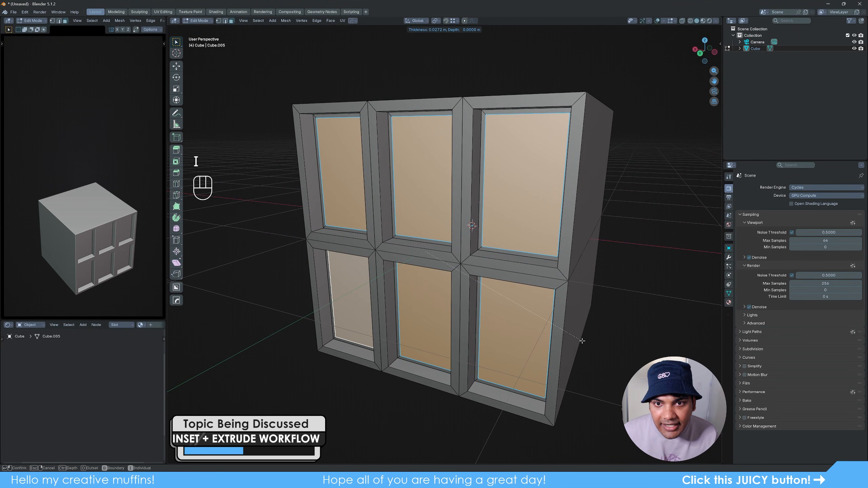
{"action": "left_click", "coordinate": [579, 344]}
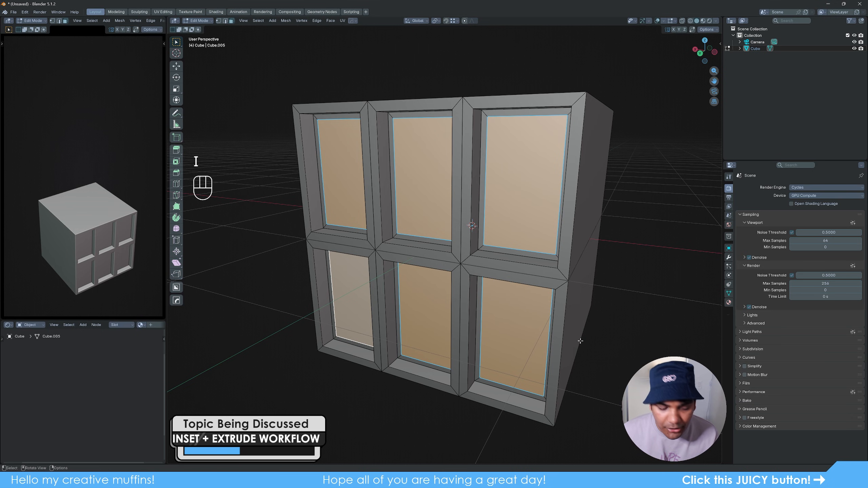
Step: Extrude the six recessed panels about 0.05 m outward and inset each with a thin border
{"action": "middle_click_drag", "start_coordinate": [579, 344], "coordinate": [574, 349]}
{"action": "key", "text": "e"}
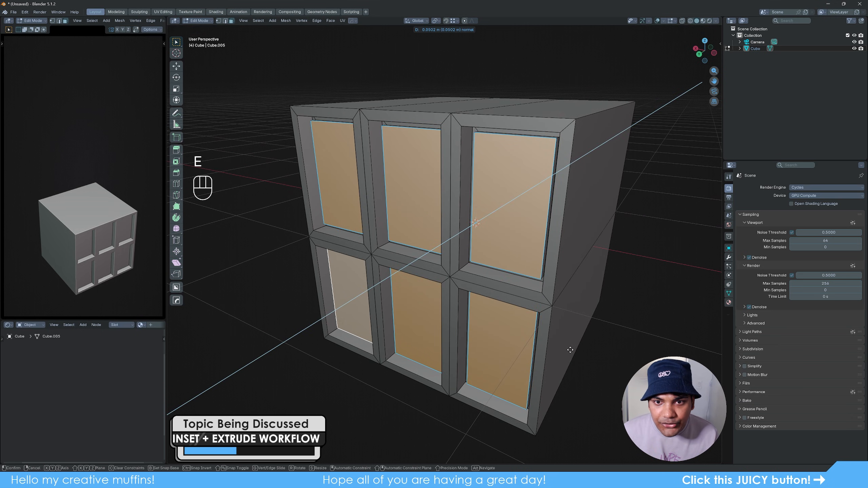
{"action": "left_click", "coordinate": [569, 349]}
{"action": "key", "text": "i"}
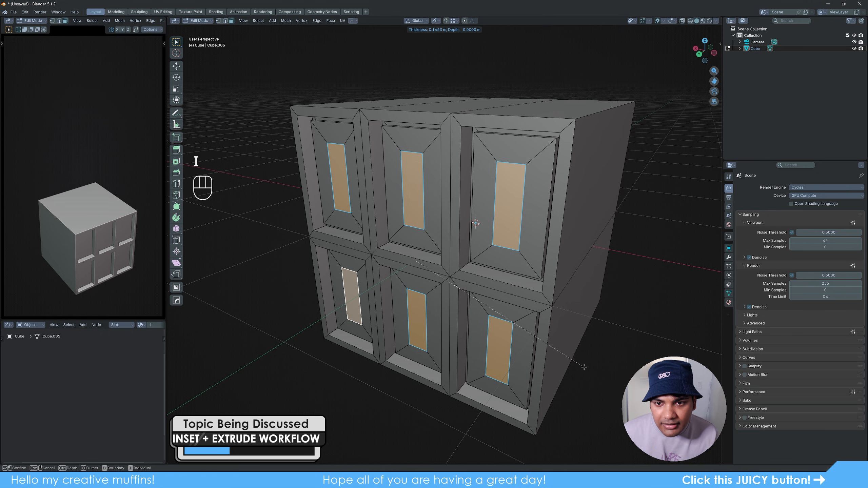
{"action": "left_click", "coordinate": [599, 376]}
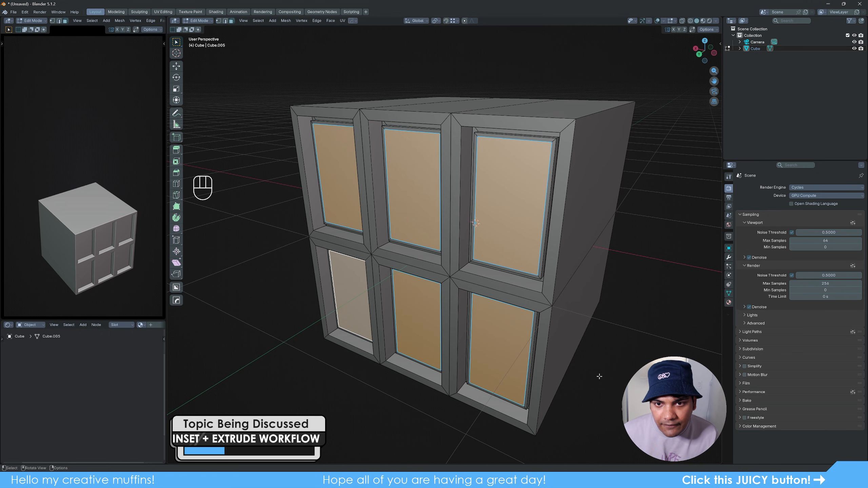
Step: Extrude the innermost panel faces slightly inward and inspect the finished panels in Object Mode
{"action": "key", "text": "e"}
{"action": "left_click", "coordinate": [574, 367]}
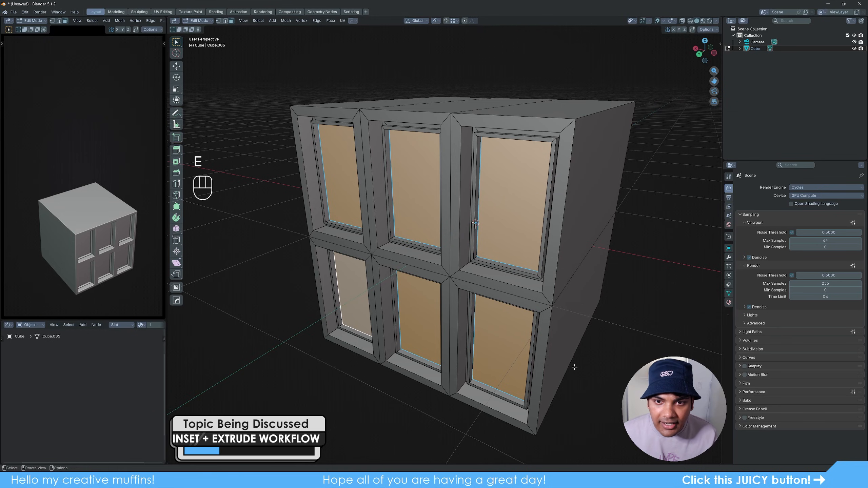
{"action": "key", "text": "Tab"}
{"action": "middle_click_drag", "start_coordinate": [475, 339], "coordinate": [493, 331]}
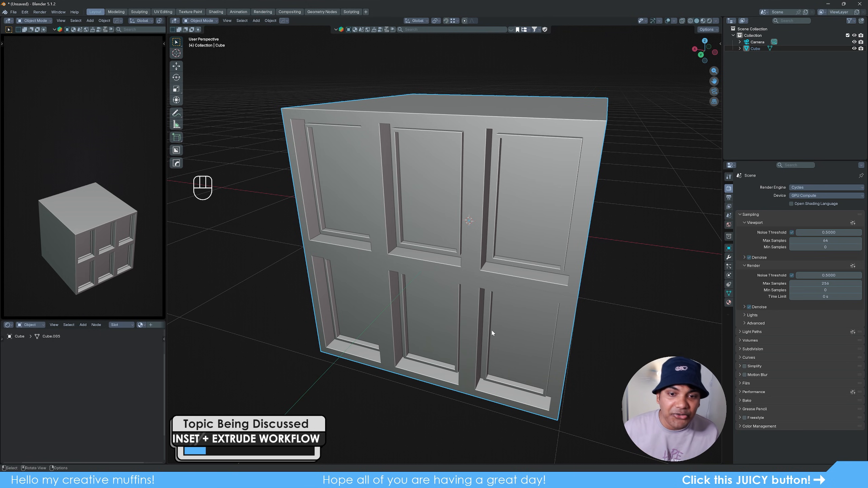
{"action": "middle_click_drag", "start_coordinate": [489, 329], "coordinate": [456, 305]}
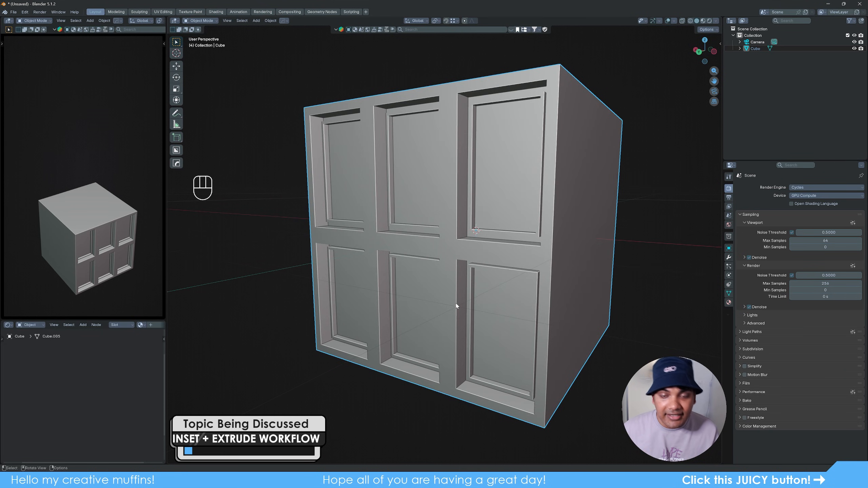
{"action": "middle_click_drag", "start_coordinate": [454, 287], "coordinate": [533, 302]}
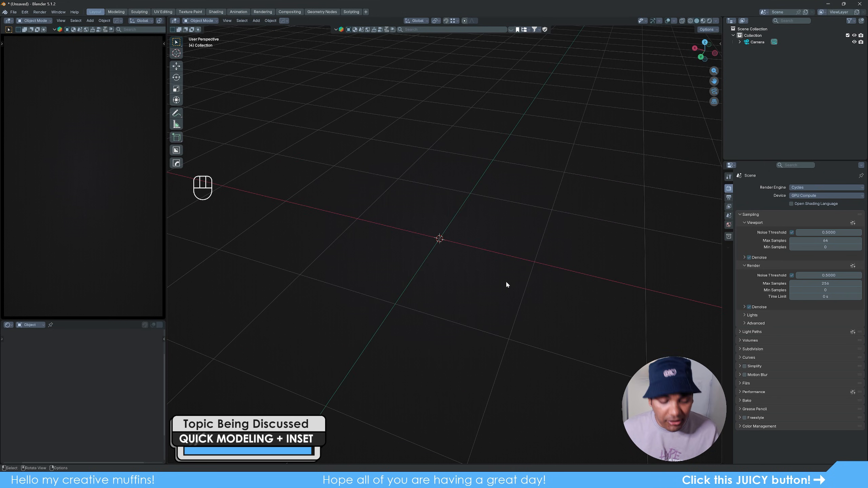
Step: Add a plane and stretch it along the X axis to a little over twice its length
{"action": "key", "text": "shift+a"}
{"action": "mouse_move", "coordinate": [506, 281]}
{"action": "left_click", "coordinate": [546, 283]}
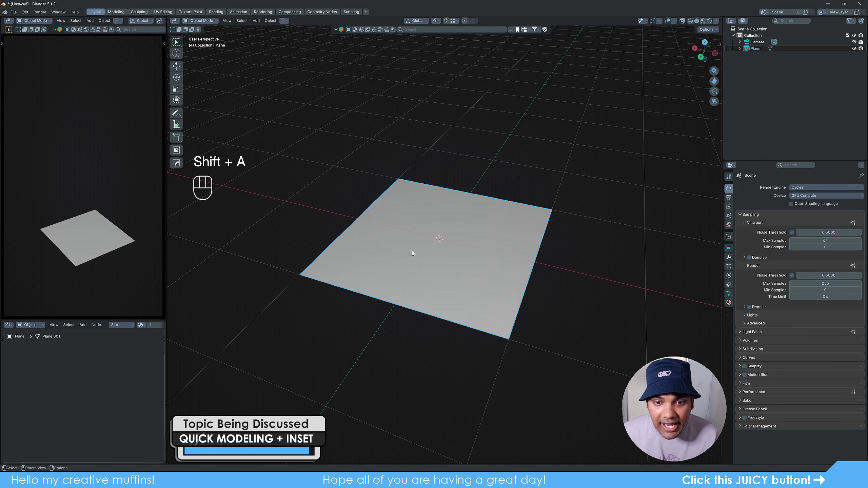
{"action": "middle_click_drag", "start_coordinate": [479, 284], "coordinate": [511, 309]}
{"action": "key", "text": "s"}
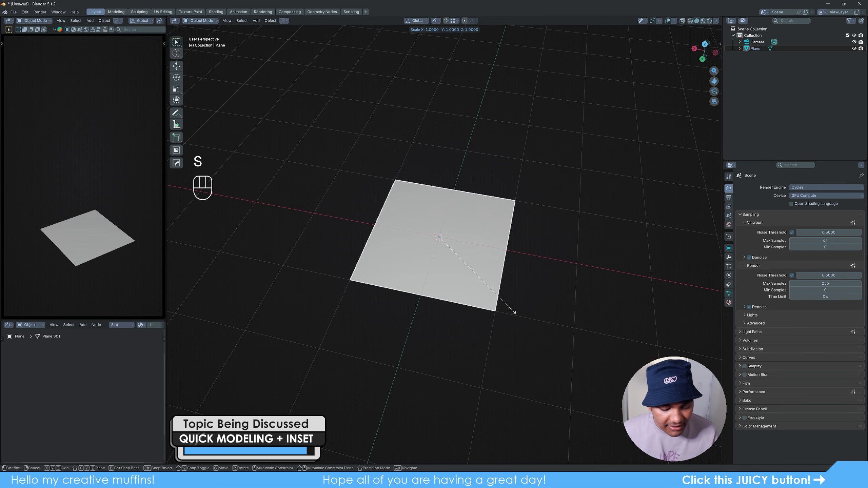
{"action": "key", "text": "x"}
{"action": "left_click", "coordinate": [626, 350]}
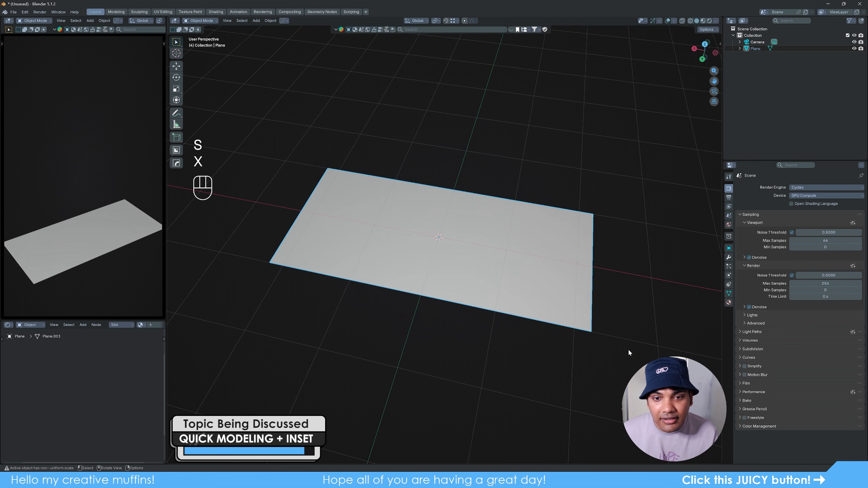
Step: Add ten evenly spaced loop cuts across the plane, dividing its long side into eleven columns
{"action": "key", "text": "Tab"}
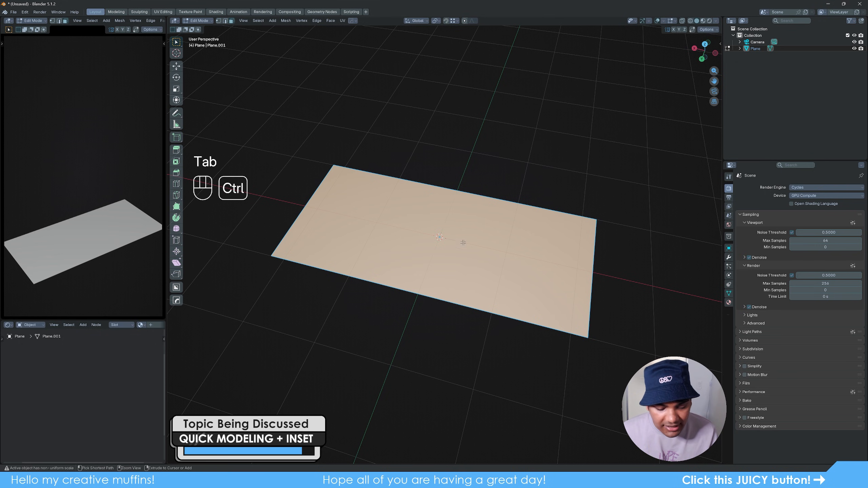
{"action": "key", "text": "ctrl+r"}
{"action": "scroll", "coordinate": [458, 199], "scroll_direction": "up", "scroll_amount": 9}
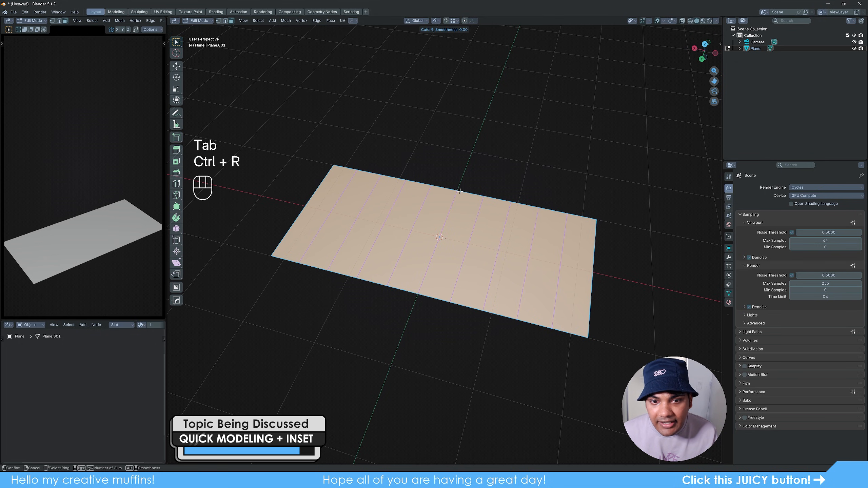
{"action": "left_click", "coordinate": [460, 191]}
{"action": "right_click", "coordinate": [460, 192]}
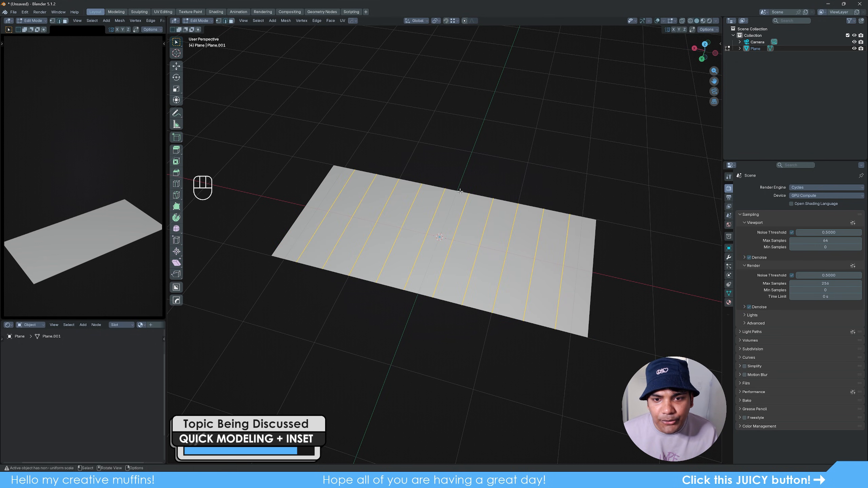
Step: Add four evenly spaced lengthwise loop cuts, dividing the plane into five rows
{"action": "key", "text": "ctrl+r"}
{"action": "scroll", "coordinate": [443, 268], "scroll_direction": "up", "scroll_amount": 4}
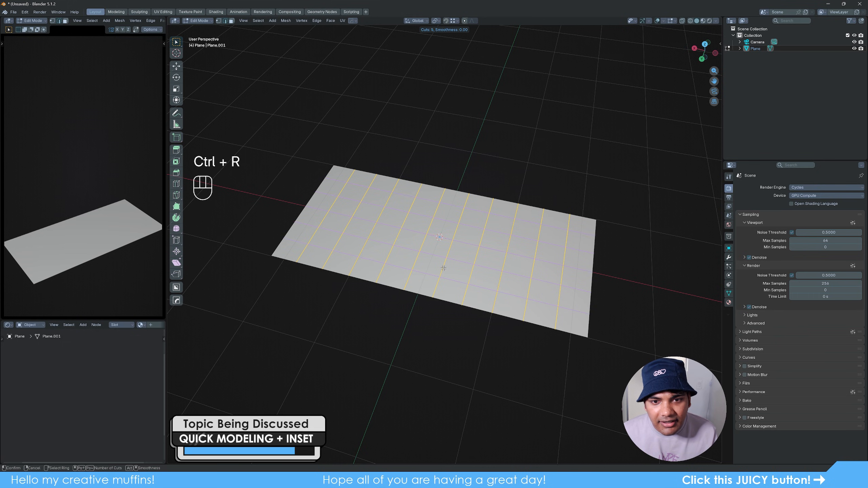
{"action": "left_click", "coordinate": [443, 268]}
{"action": "right_click", "coordinate": [442, 268]}
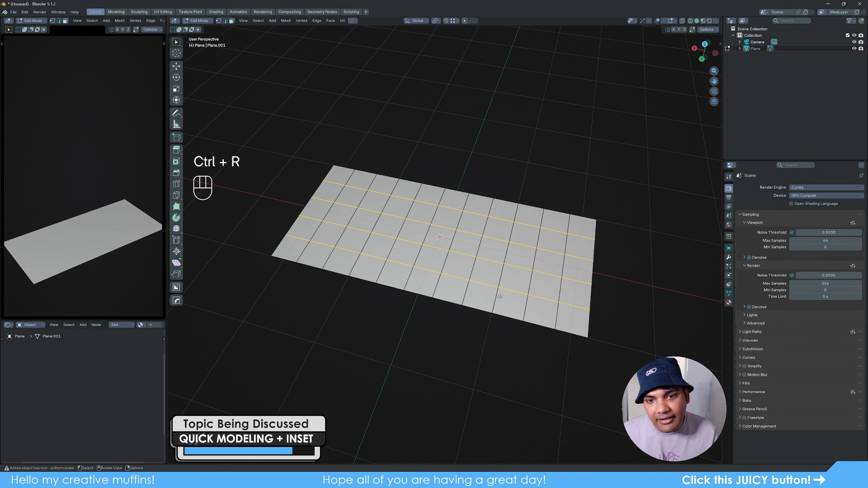
Step: Dissolve two short edges in the third column from the right to merge its three front cells into one tall key
{"action": "middle_click_drag", "start_coordinate": [443, 268], "coordinate": [474, 325]}
{"action": "scroll", "coordinate": [540, 296], "scroll_direction": "up", "scroll_amount": 1}
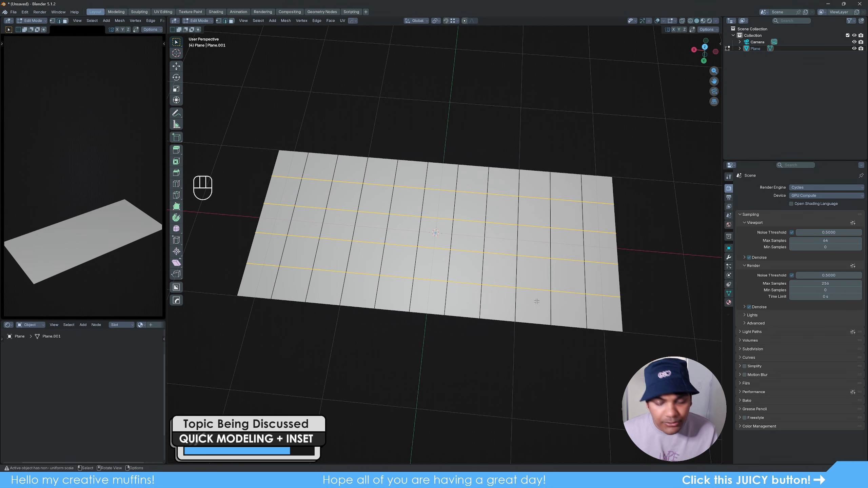
{"action": "key", "text": "2"}
{"action": "left_click", "coordinate": [533, 257]}
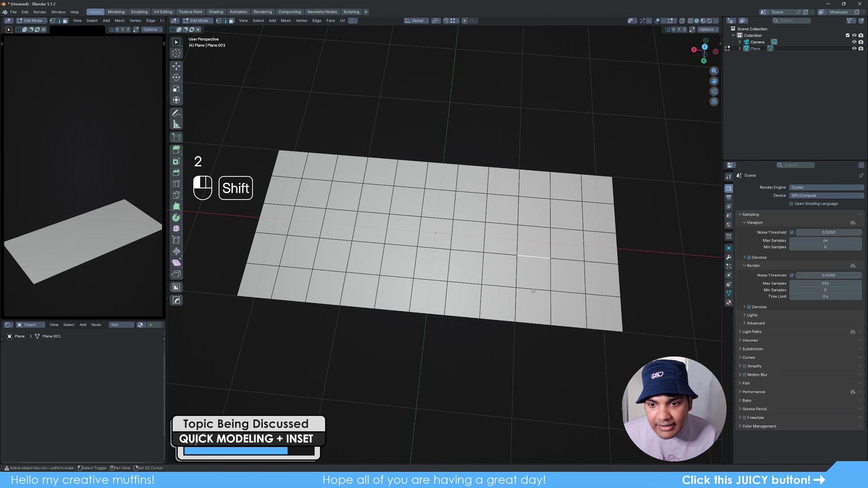
{"action": "left_click", "coordinate": [532, 289], "text": "shift"}
{"action": "key", "text": "x"}
{"action": "left_click", "coordinate": [535, 294]}
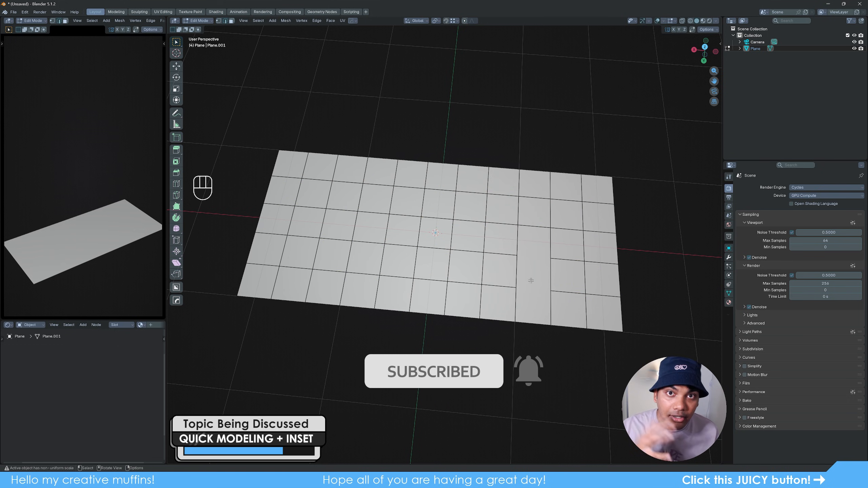
Step: Dissolve the four inner edges of a two-by-two block near the grid's centre to make one large square cell
{"action": "left_click", "coordinate": [403, 217]}
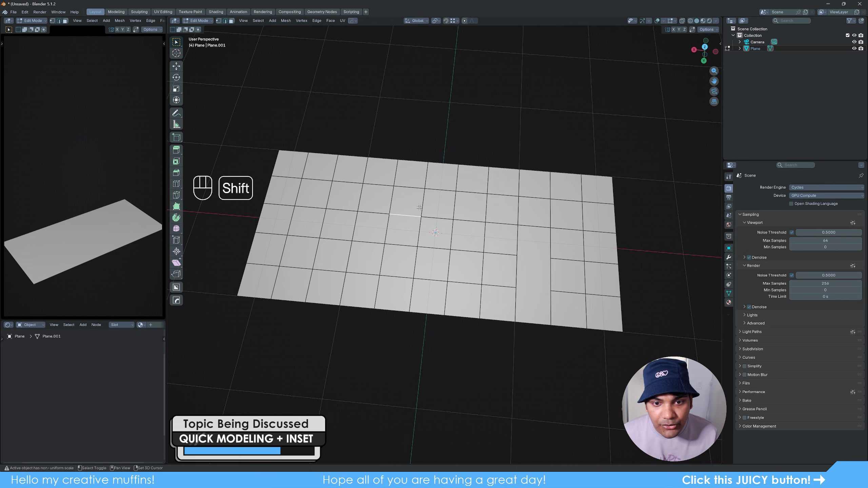
{"action": "left_click", "coordinate": [421, 206], "text": "shift"}
{"action": "left_click", "coordinate": [436, 219], "text": "shift"}
{"action": "left_click", "coordinate": [419, 232], "text": "shift"}
{"action": "key", "text": "x"}
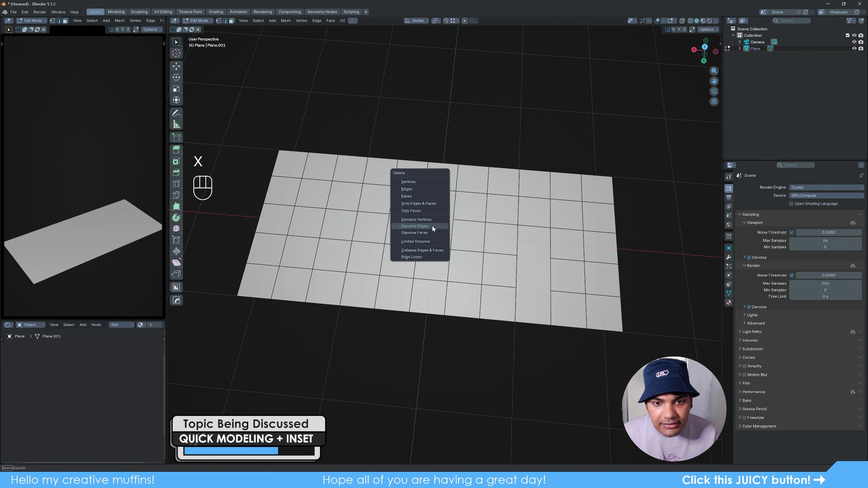
{"action": "left_click", "coordinate": [438, 226]}
{"action": "left_click", "coordinate": [311, 286]}
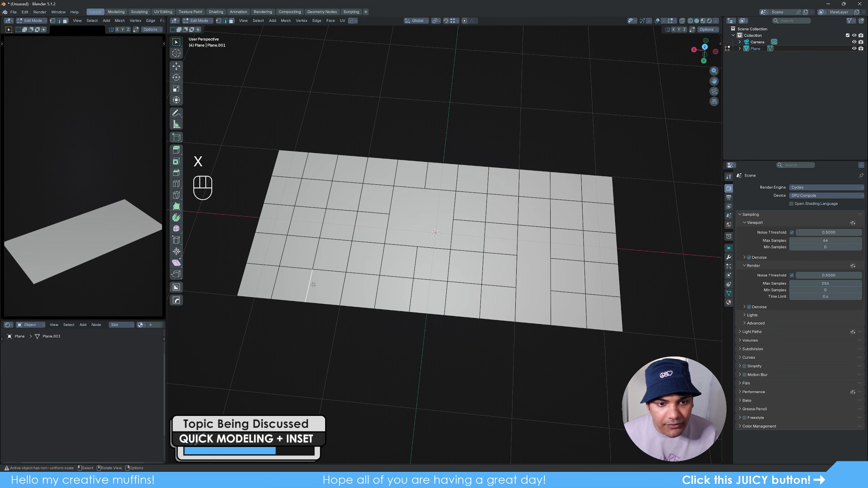
{"action": "left_click", "coordinate": [343, 291], "text": "shift"}
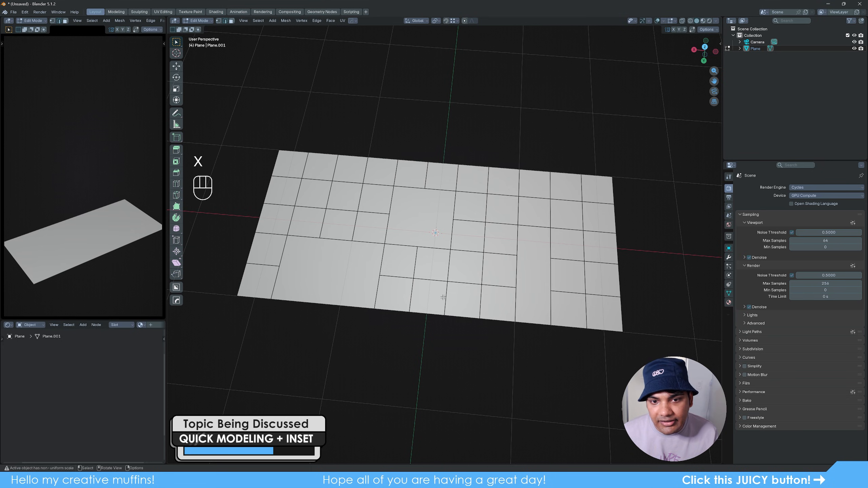
{"action": "key", "text": "ctrl+z"}
Step: Dissolve two edges in the front row to merge its second to fourth cells into one wide key
{"action": "left_click", "coordinate": [307, 290]}
{"action": "left_click", "coordinate": [343, 290], "text": "shift"}
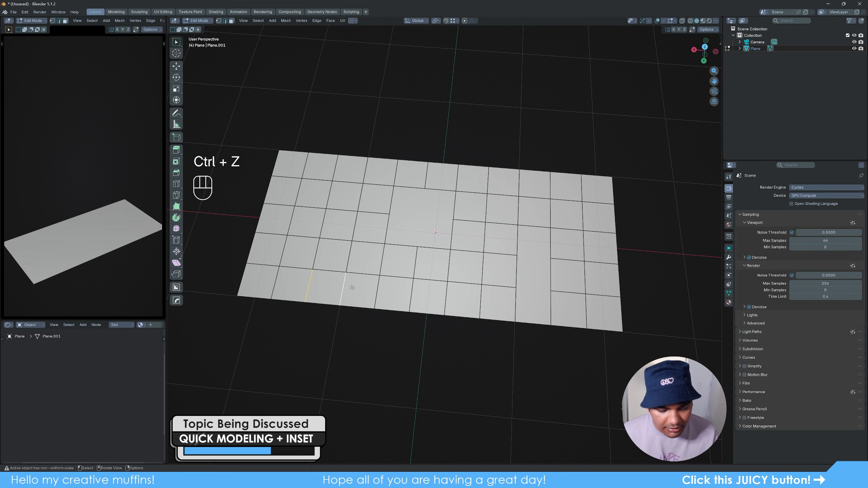
{"action": "key", "text": "x"}
{"action": "left_click", "coordinate": [366, 284]}
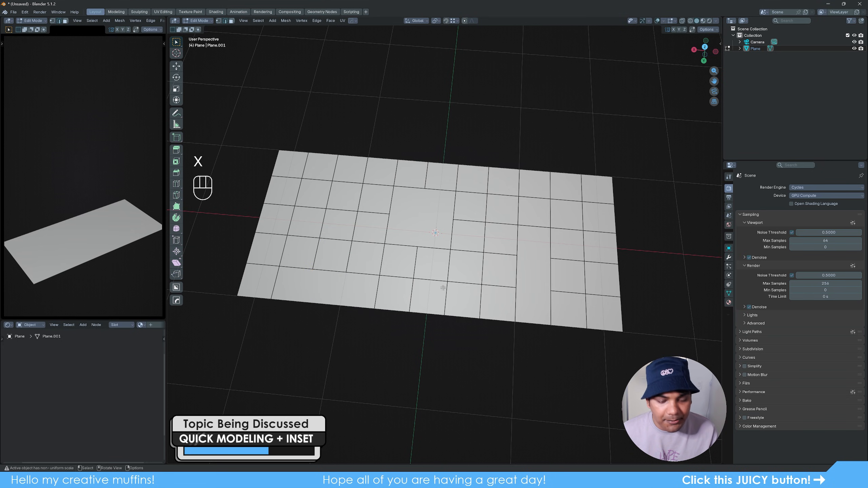
Step: Select all faces of the grid and inset them individually by about 0.03 m
{"action": "key", "text": "3"}
{"action": "left_click_drag", "start_coordinate": [244, 137], "coordinate": [628, 341]}
{"action": "middle_click_drag", "start_coordinate": [628, 341], "coordinate": [513, 328]}
{"action": "key", "text": "i"}
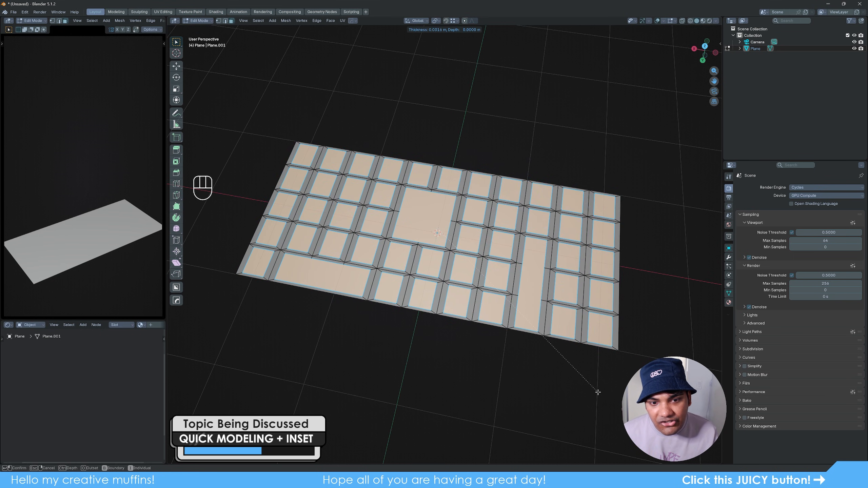
{"action": "left_click", "coordinate": [598, 392]}
Step: Raise the inset faces along Z to form tapered keycaps
{"action": "middle_click_drag", "start_coordinate": [598, 392], "coordinate": [543, 322]}
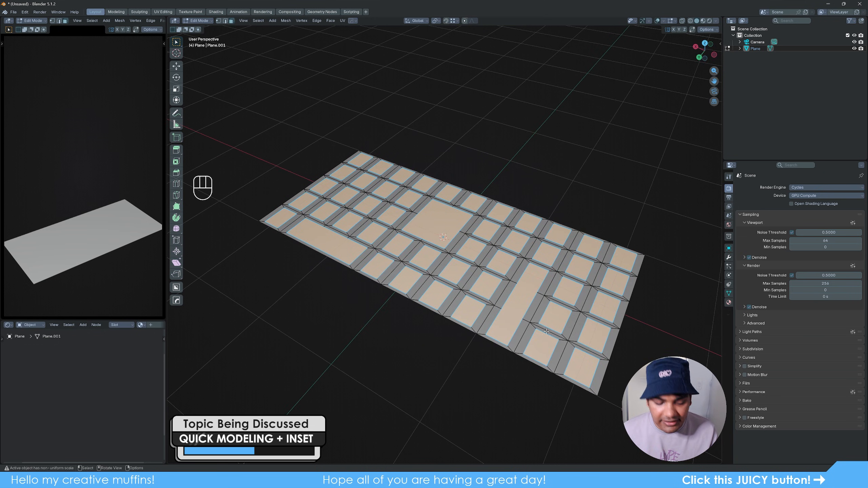
{"action": "key", "text": "g"}
{"action": "key", "text": "z"}
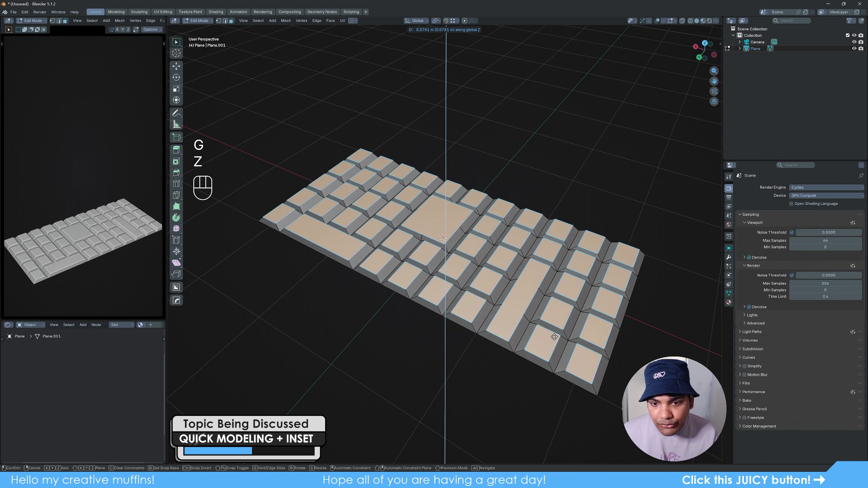
{"action": "left_click", "coordinate": [555, 330]}
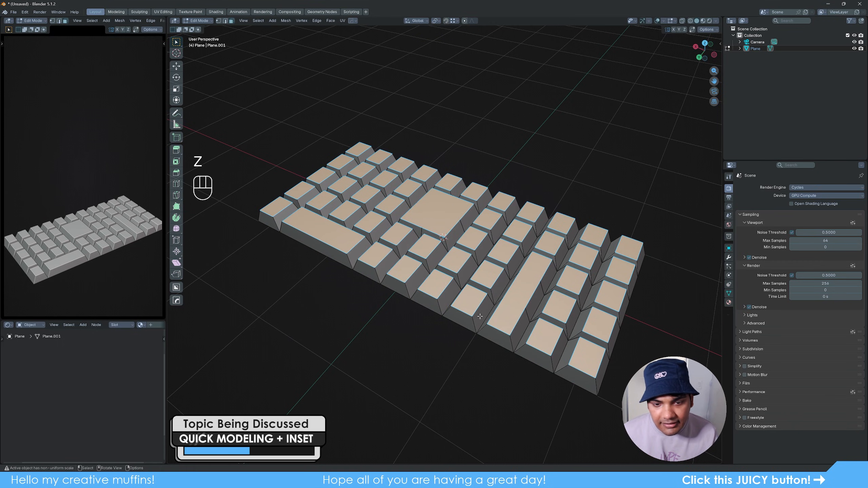
Step: Extrude the keyboard's outer boundary edges about 0.14 m down along Z and fill the open underside with a face
{"action": "middle_click_drag", "start_coordinate": [473, 311], "coordinate": [486, 317]}
{"action": "key", "text": "2"}
{"action": "left_click", "coordinate": [458, 312], "text": "alt"}
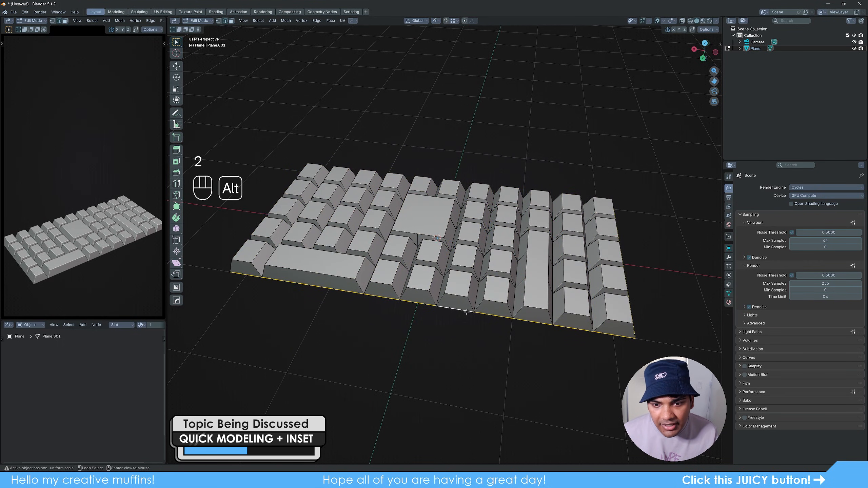
{"action": "mouse_move", "coordinate": [578, 339]}
{"action": "middle_mouse_down"}
{"action": "mouse_move", "coordinate": [455, 304]}
{"action": "mouse_move", "coordinate": [564, 320]}
{"action": "mouse_move", "coordinate": [567, 333]}
{"action": "middle_mouse_up"}
{"action": "key", "text": "e"}
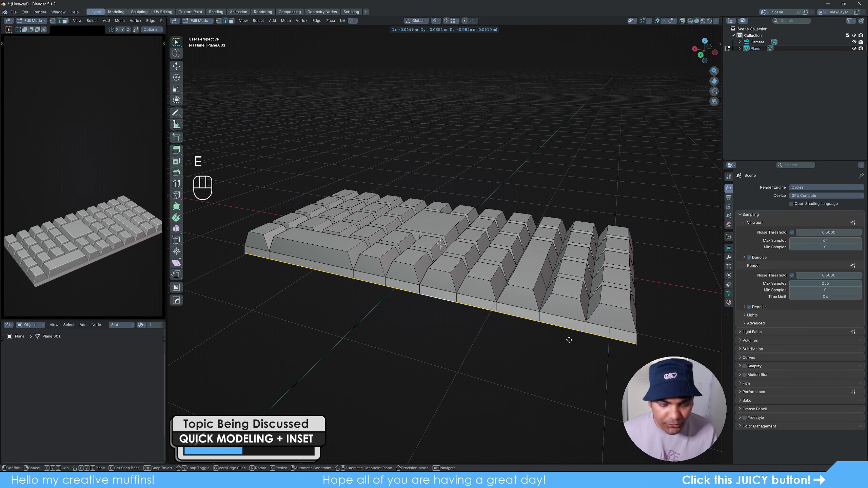
{"action": "key", "text": "z"}
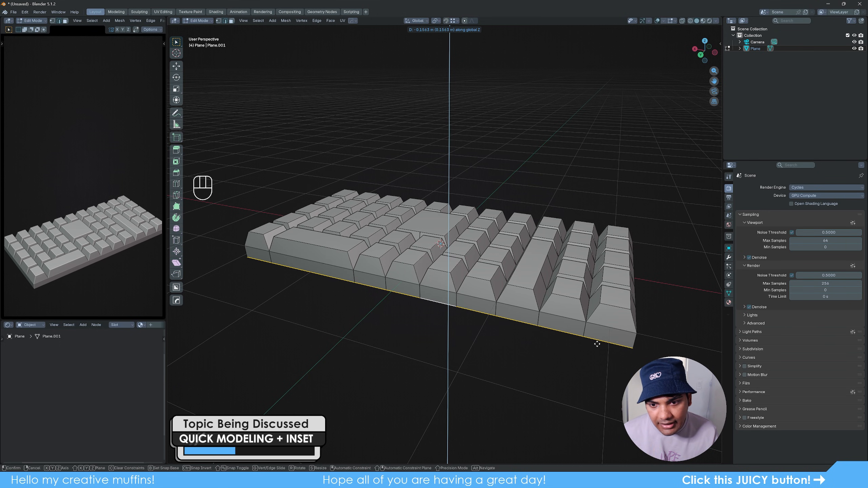
{"action": "left_click", "coordinate": [598, 347]}
{"action": "middle_click_drag", "start_coordinate": [598, 347], "coordinate": [548, 298]}
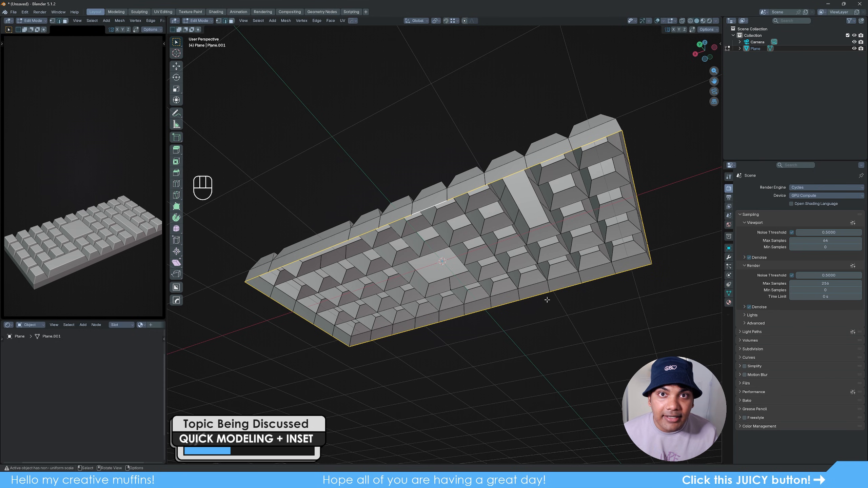
{"action": "key", "text": "f"}
Step: Extrude the loop of side faces around the base and scale it outward to about 1.03 to form a rim
{"action": "middle_click_drag", "start_coordinate": [515, 284], "coordinate": [434, 358]}
{"action": "key", "text": "3"}
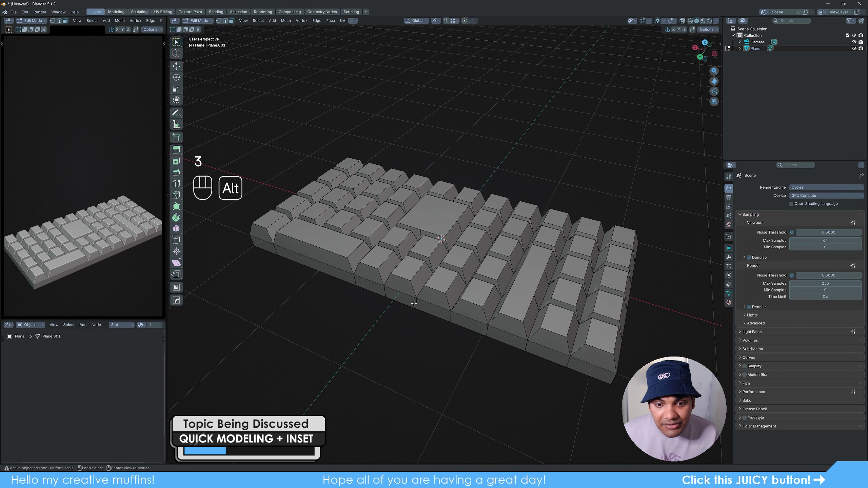
{"action": "left_click", "coordinate": [356, 270], "text": "alt"}
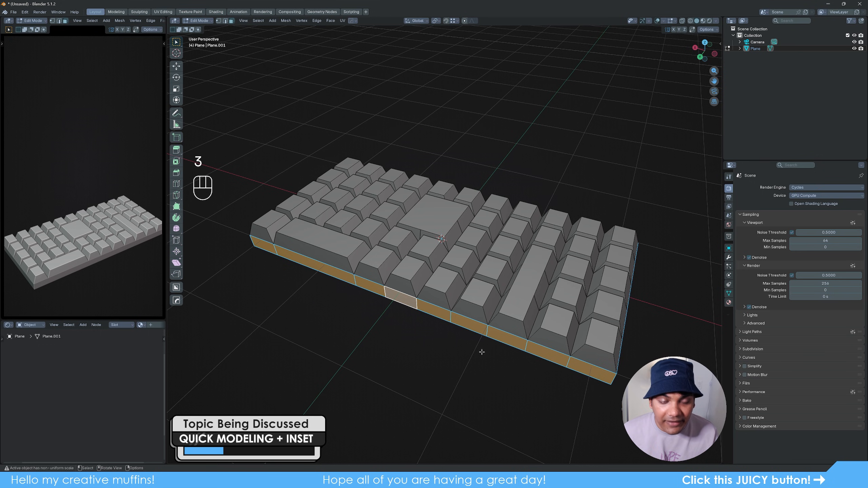
{"action": "key", "text": "e"}
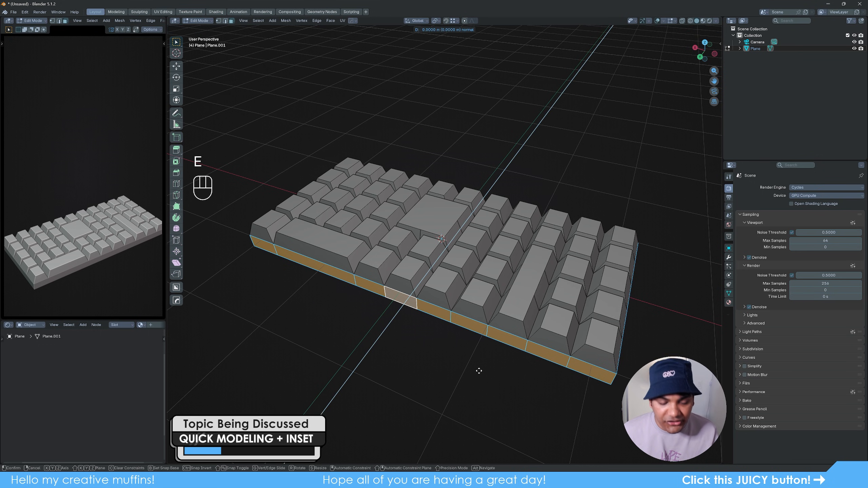
{"action": "key", "text": "s"}
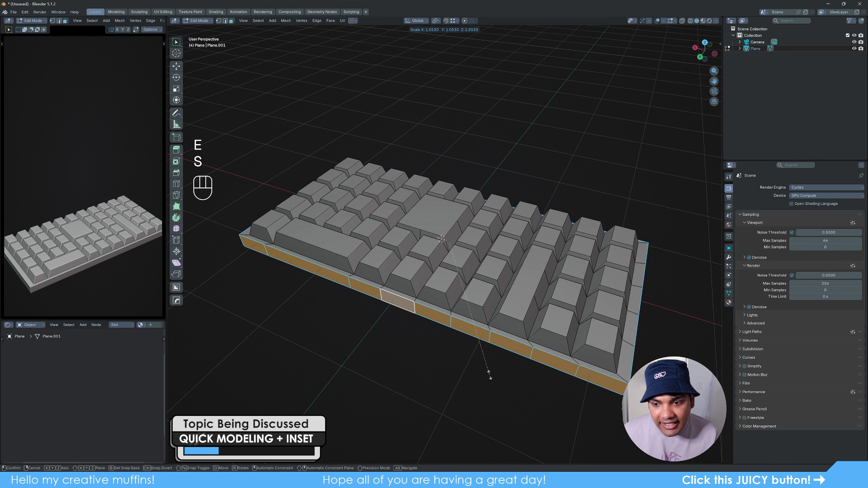
{"action": "left_click", "coordinate": [488, 374]}
Step: Scale the rim's side faces slightly further outward along Y to widen its front and back
{"action": "key", "text": "s"}
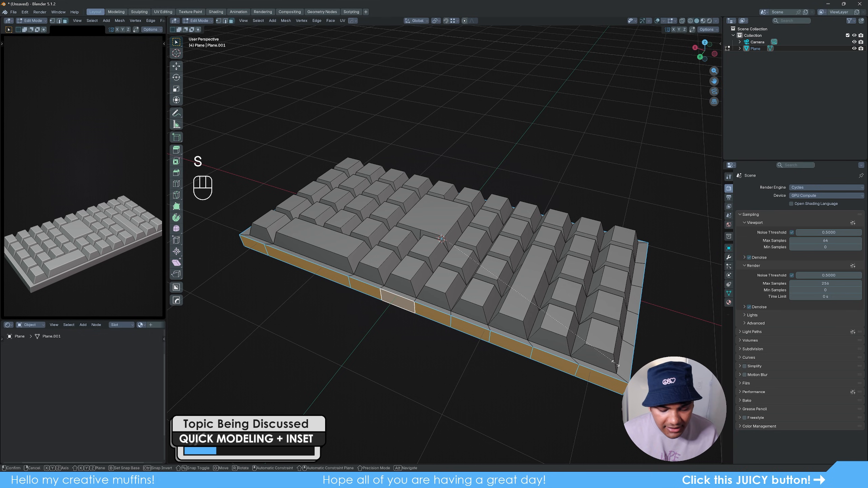
{"action": "key", "text": "y"}
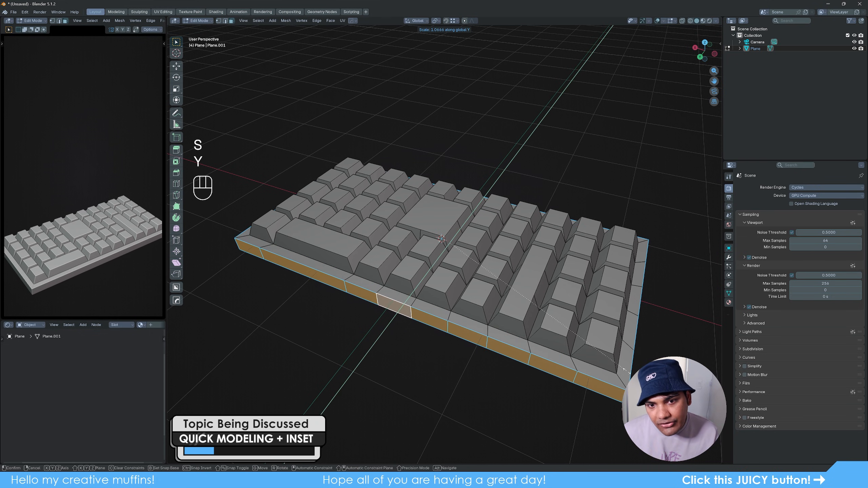
{"action": "left_click", "coordinate": [627, 371]}
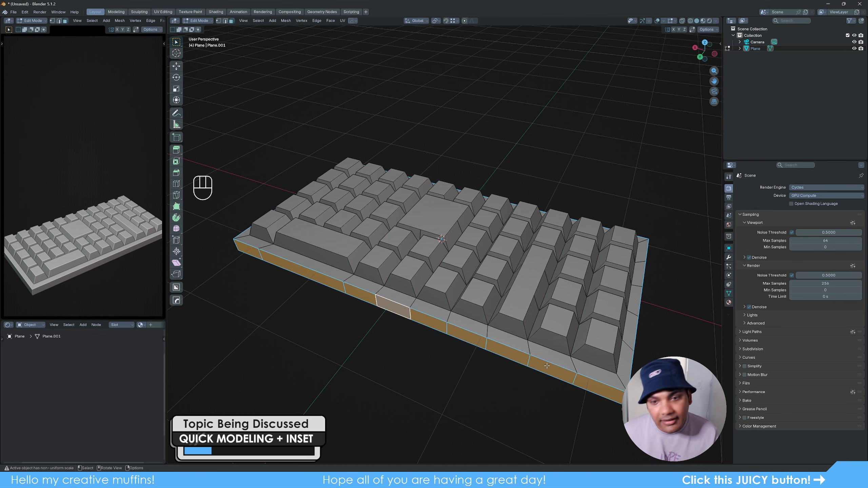
Step: Add a centred loop cut around the top surface of the rim
{"action": "left_click", "coordinate": [486, 347]}
{"action": "key", "text": "ctrl+r"}
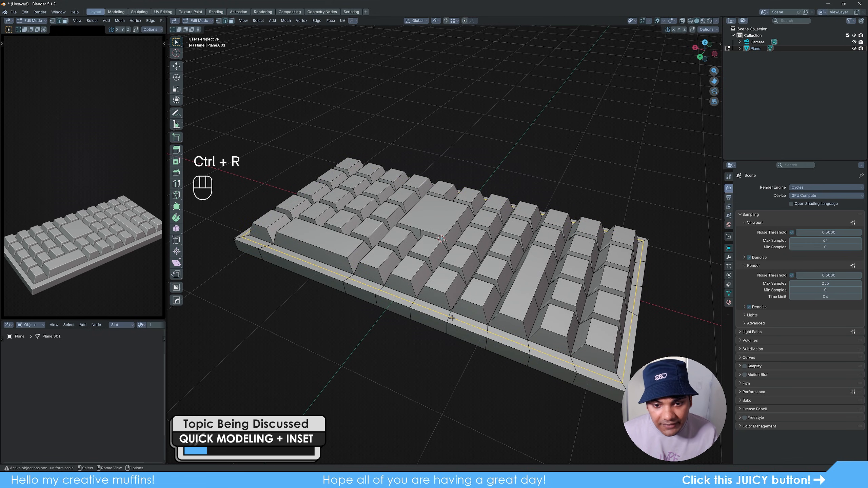
Step: Extrude the outer face loop of the rim up by about 0.07 m and return to Object Mode
{"action": "key", "text": "3"}
{"action": "left_click", "coordinate": [450, 322], "text": "alt"}
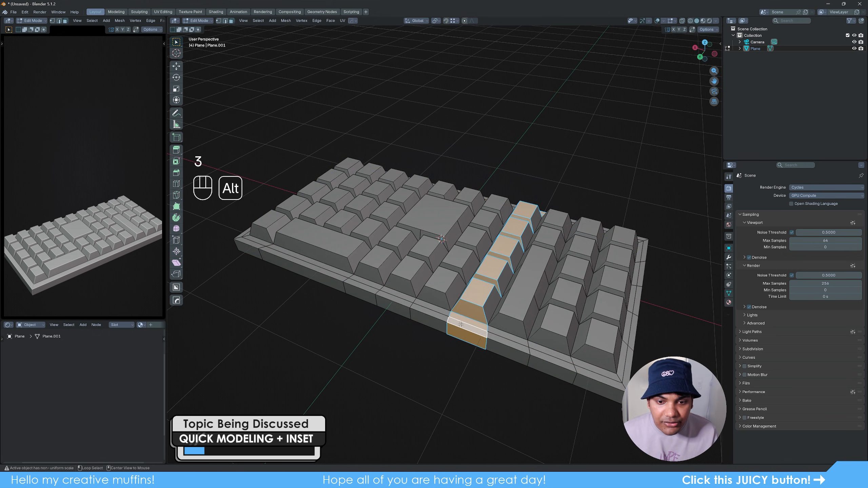
{"action": "left_click", "coordinate": [451, 324], "text": "alt"}
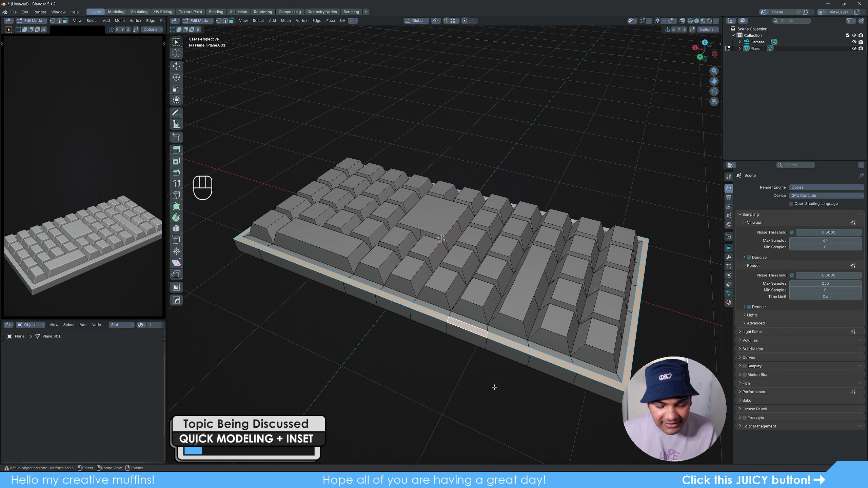
{"action": "key", "text": "e"}
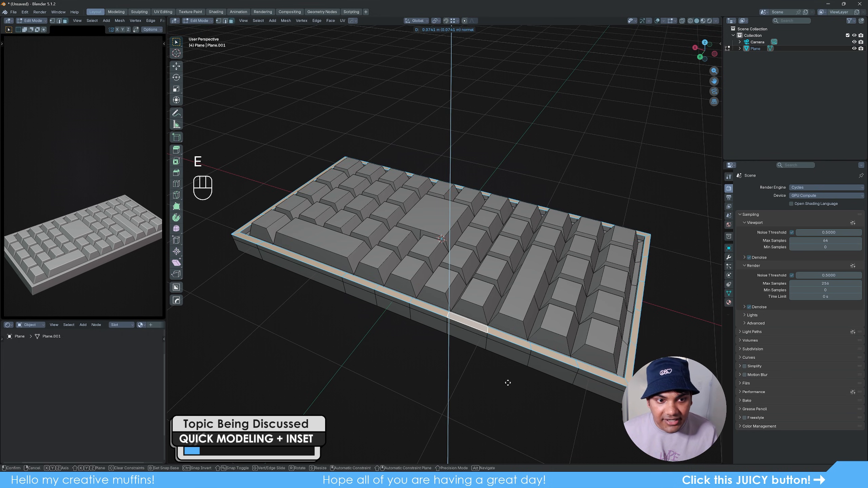
{"action": "left_click", "coordinate": [509, 382]}
{"action": "key", "text": "Tab"}
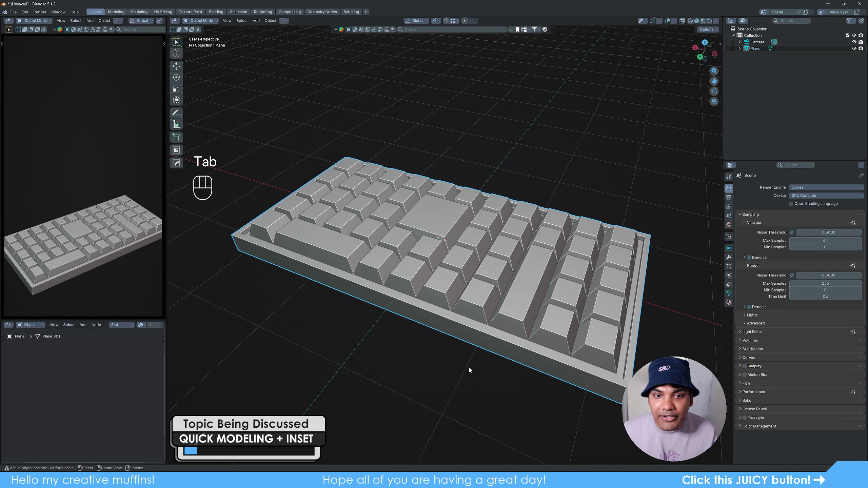
{"action": "middle_click_drag", "start_coordinate": [468, 366], "coordinate": [483, 384]}
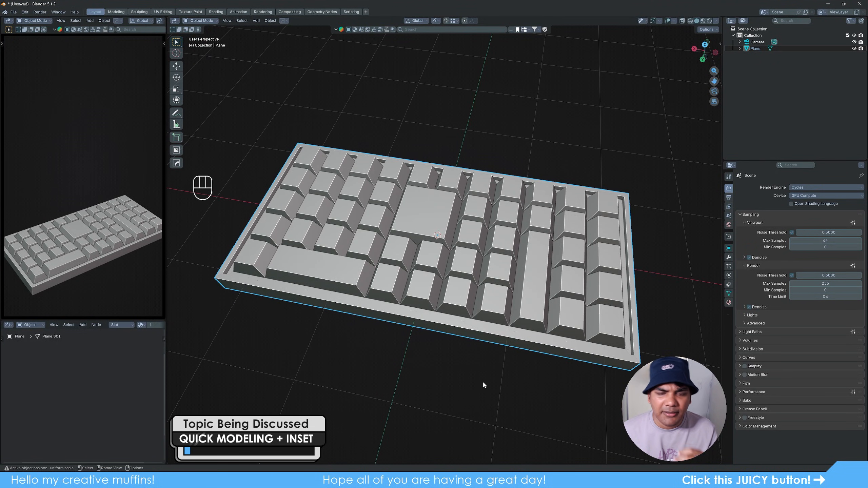